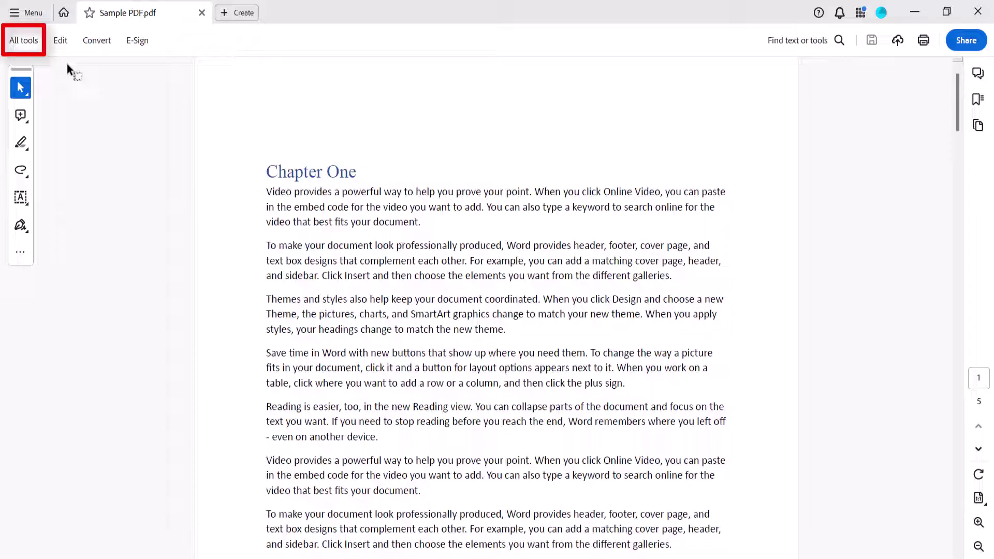
# - Switch Sample PDF.pdf into Edit a PDF mode via All tools and the page's context menu
pyautogui.click(16, 40)
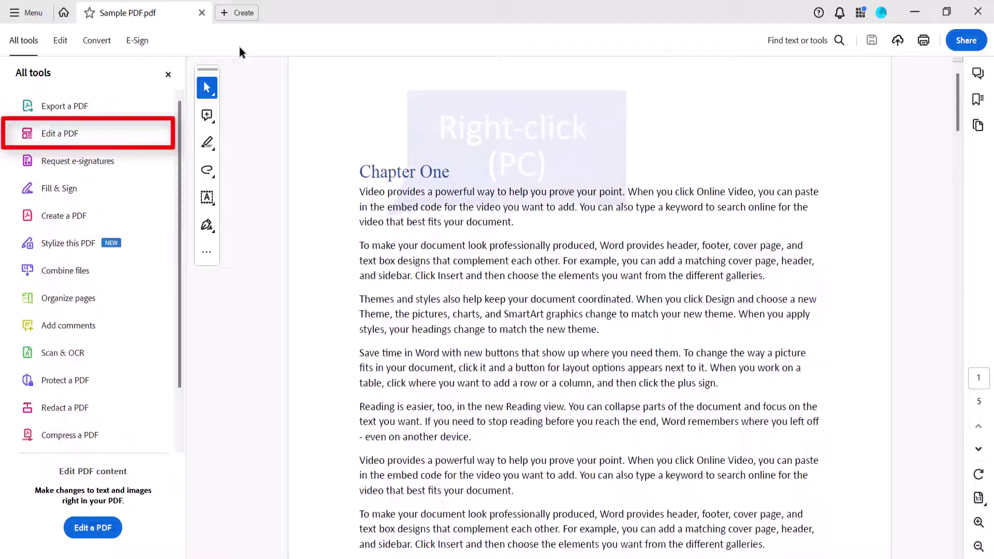
pyautogui.rightClick(325, 116)
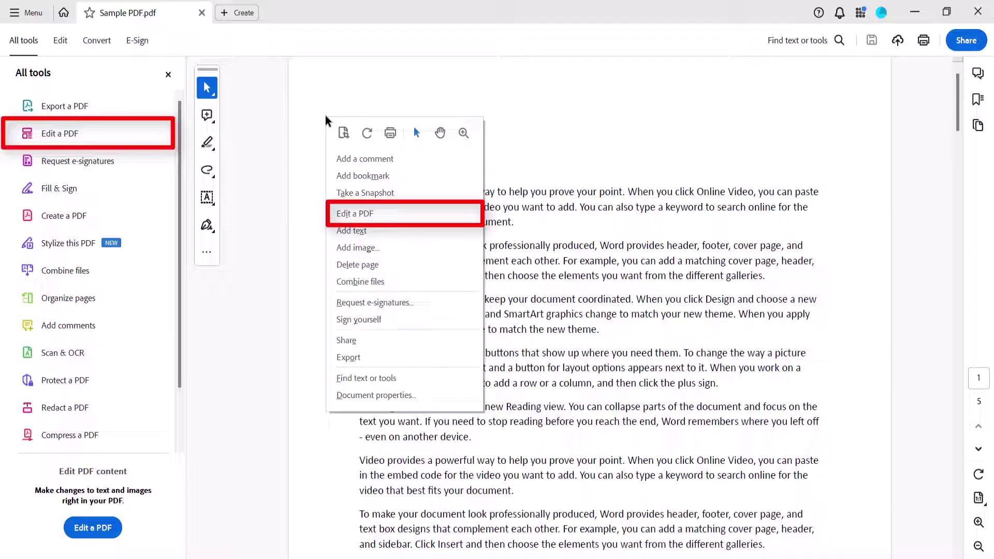
pyautogui.click(342, 216)
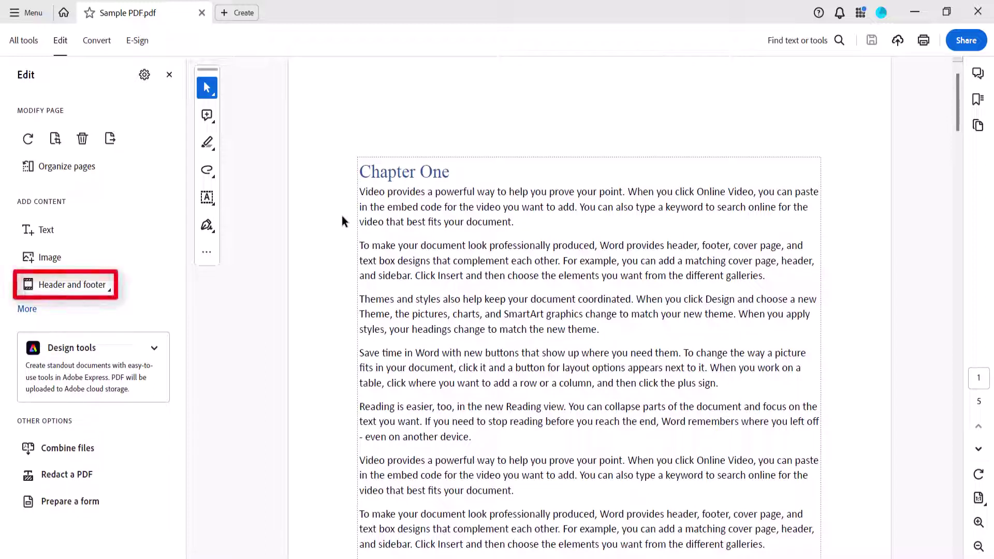
# - Open the Add Header and Footer dialog and place the cursor in the Right Header Text box
pyautogui.click(102, 286)
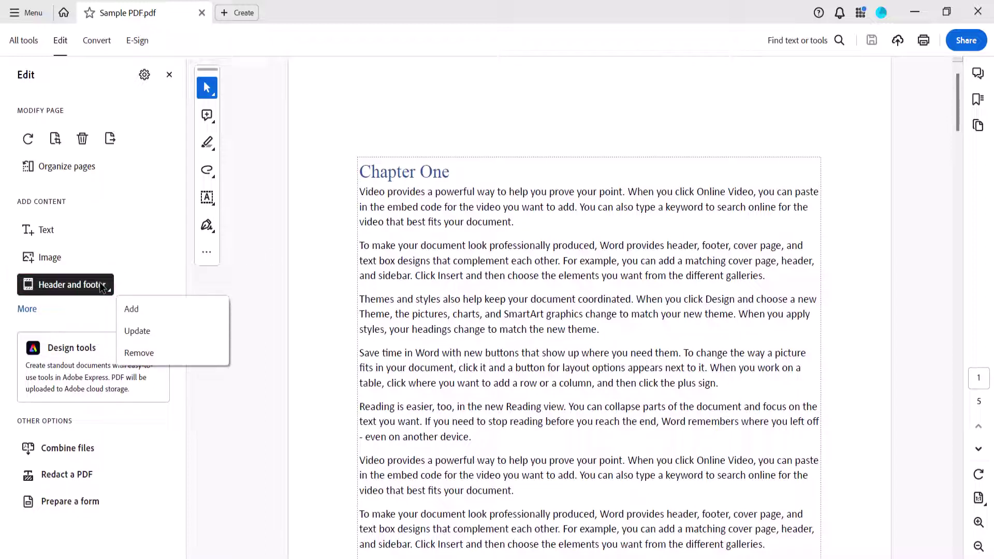
pyautogui.click(125, 308)
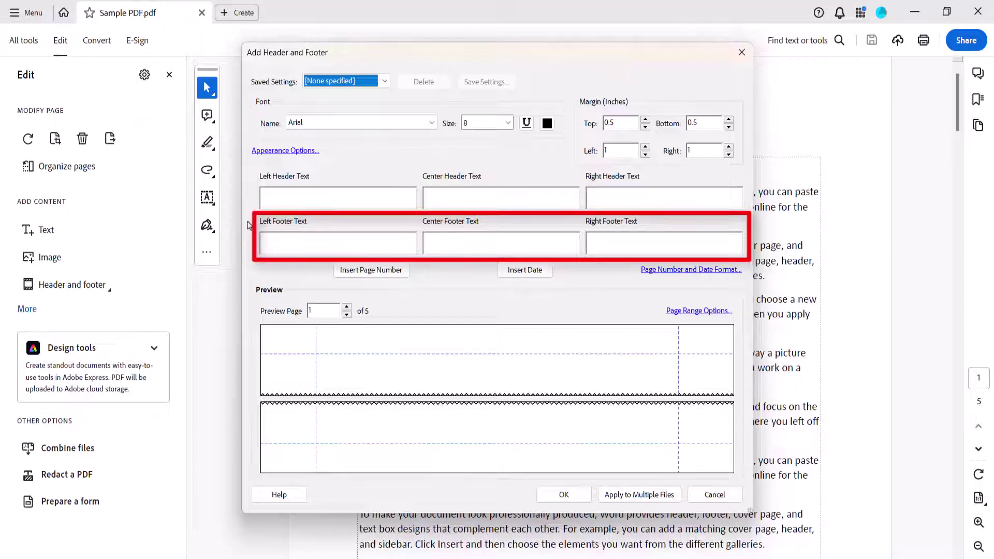
pyautogui.click(591, 200)
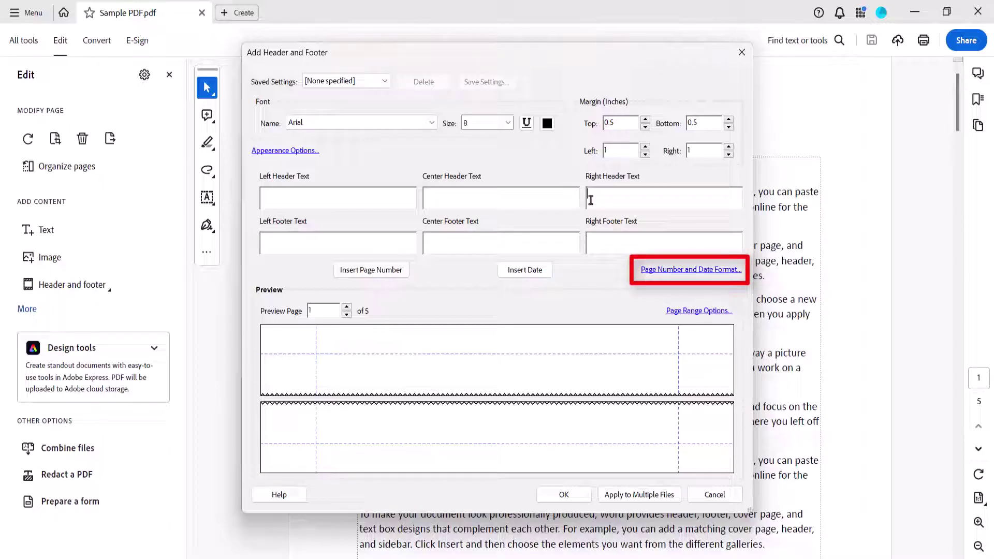
# - Set the Page Number Format to 'Page 1 of n' in Page Number and Date Format
pyautogui.click(644, 270)
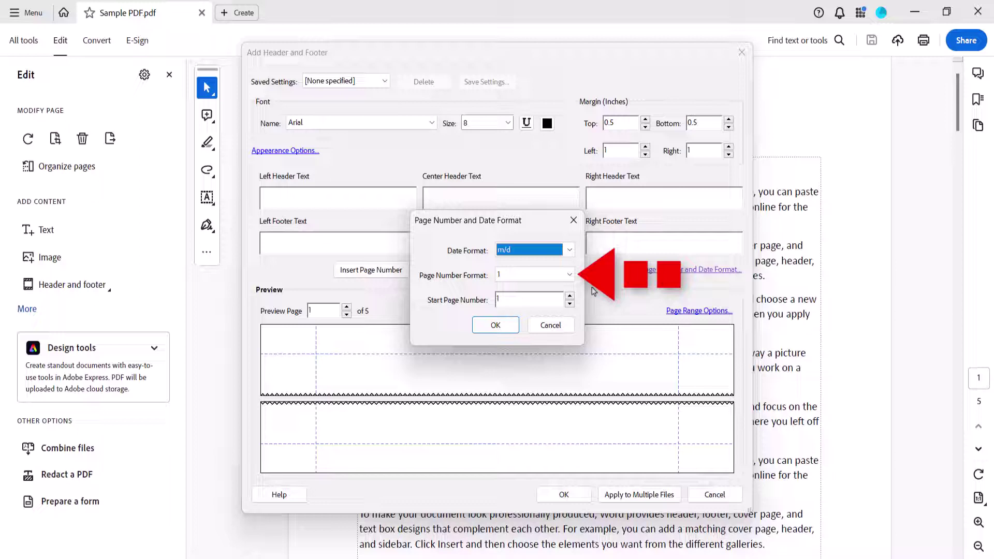
pyautogui.click(569, 275)
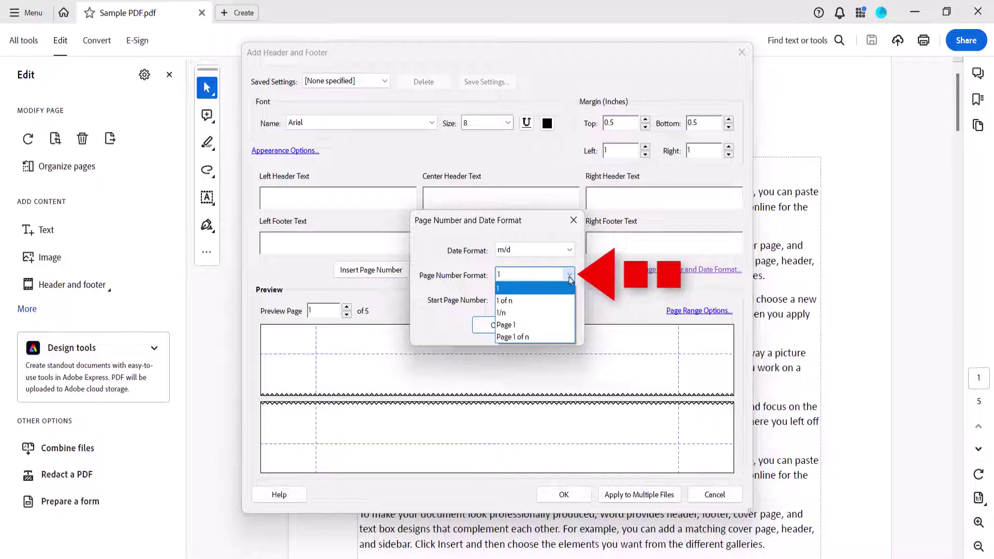
pyautogui.click(534, 337)
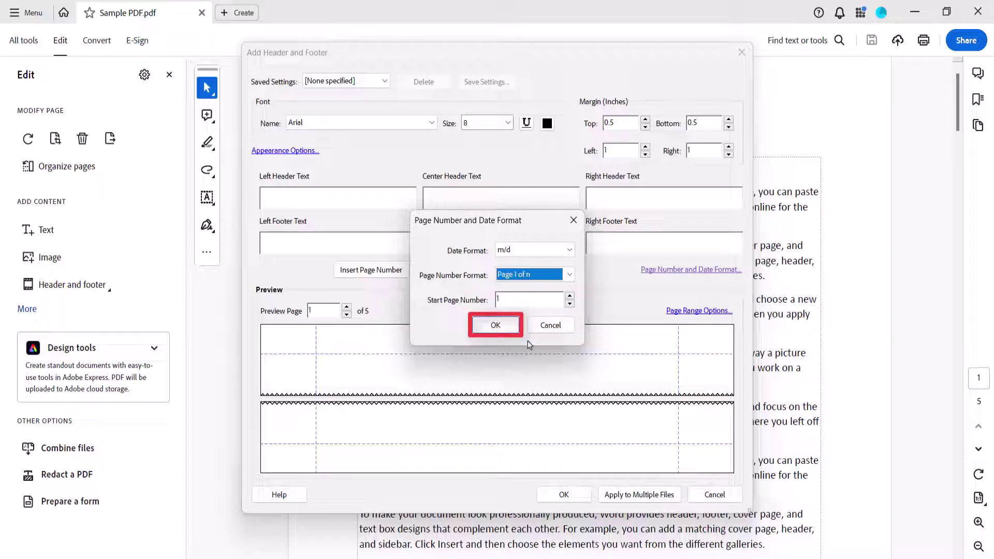
pyautogui.click(494, 326)
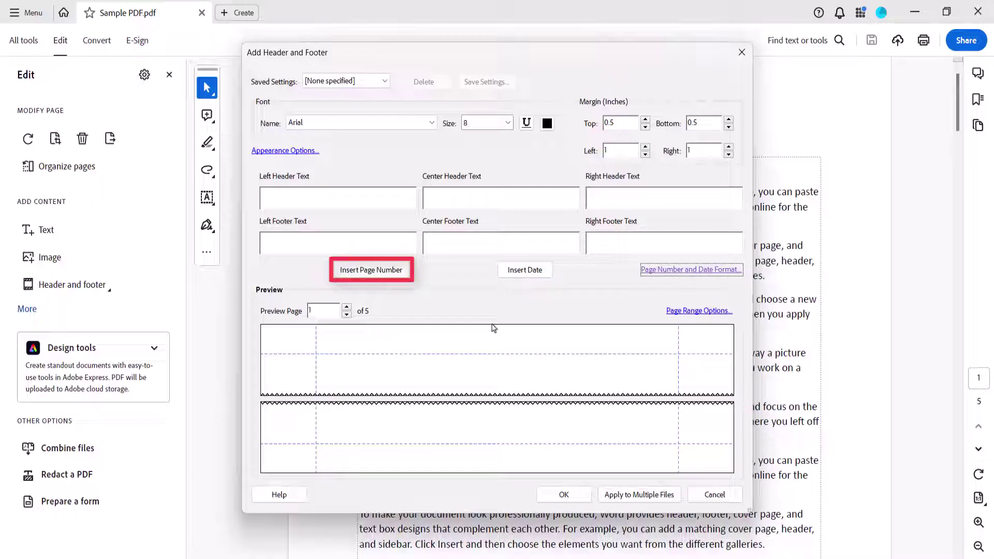
# - Insert the page number in the right header, styled Arial Black Bold, size 12, dark red
pyautogui.click(371, 269)
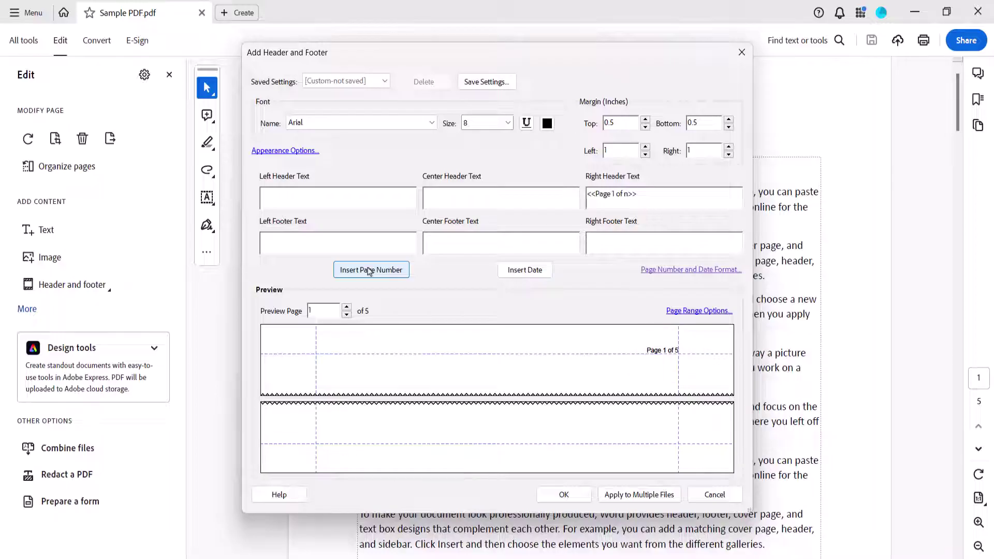
pyautogui.click(408, 123)
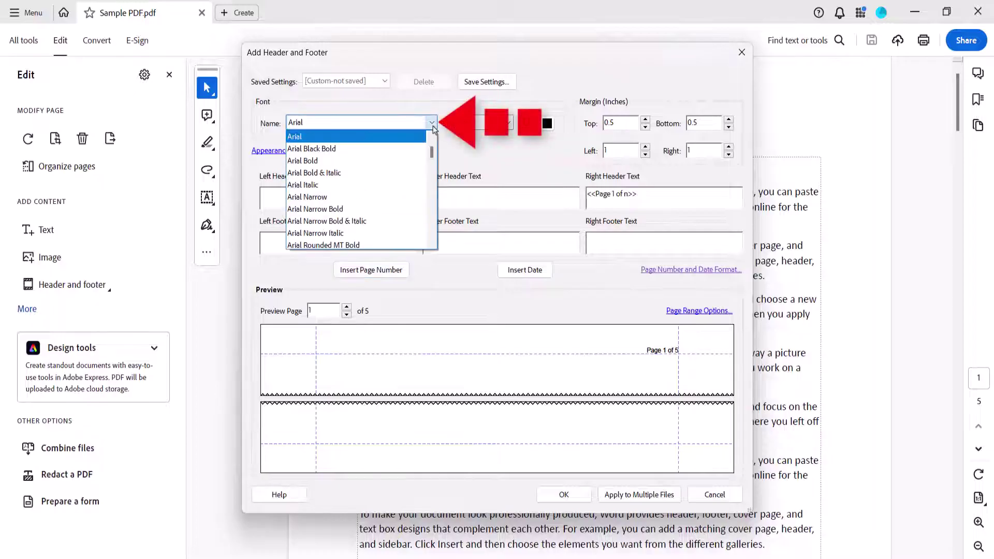
pyautogui.click(408, 148)
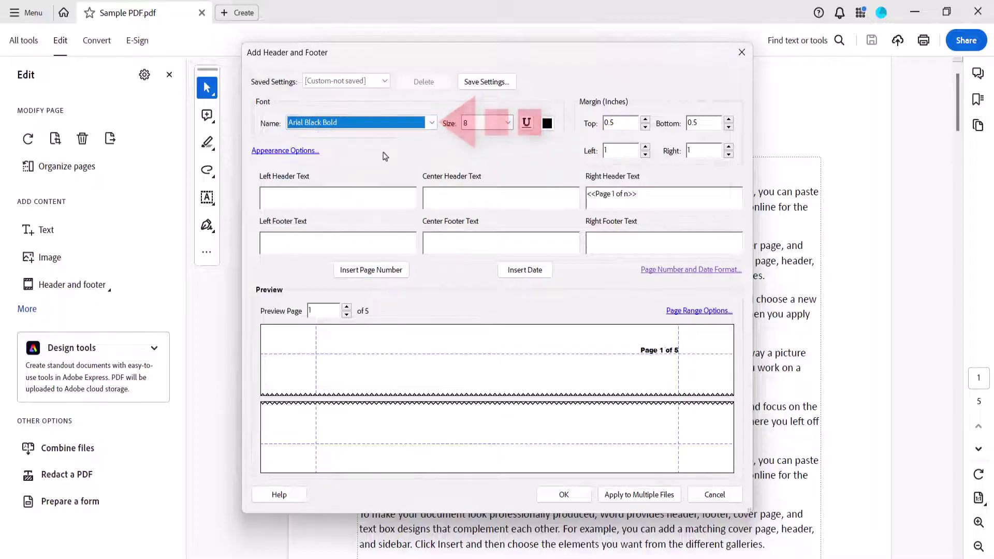
pyautogui.click(508, 124)
pyautogui.click(482, 192)
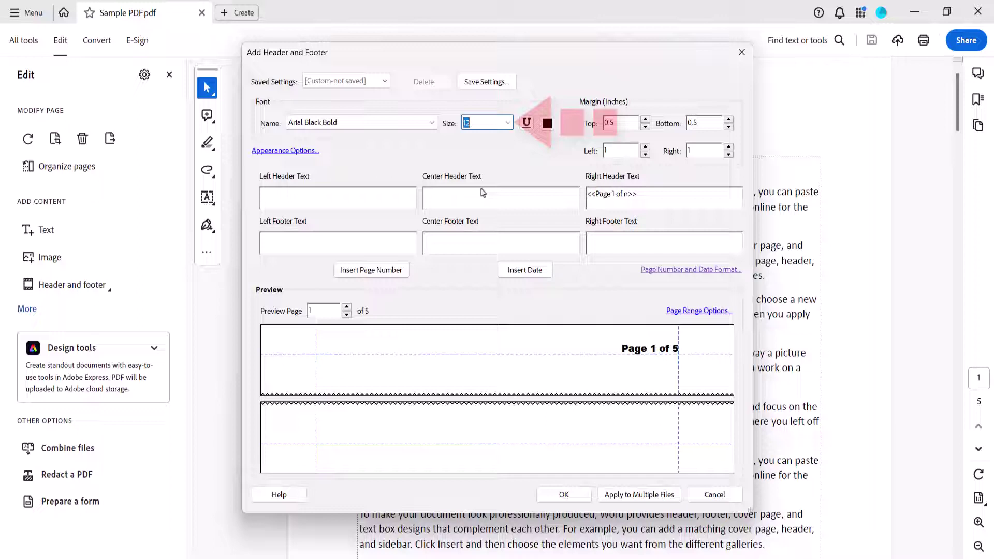
pyautogui.click(547, 123)
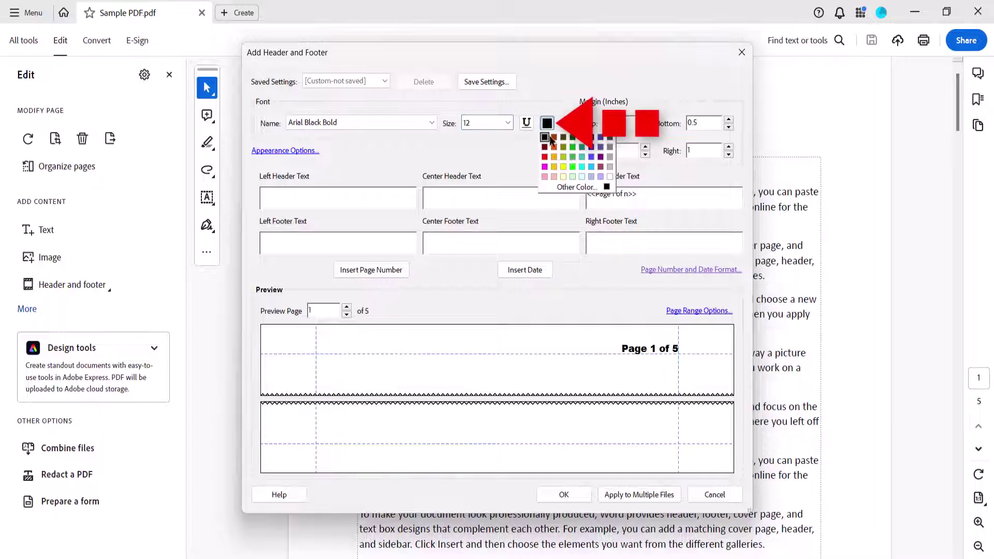
pyautogui.click(545, 146)
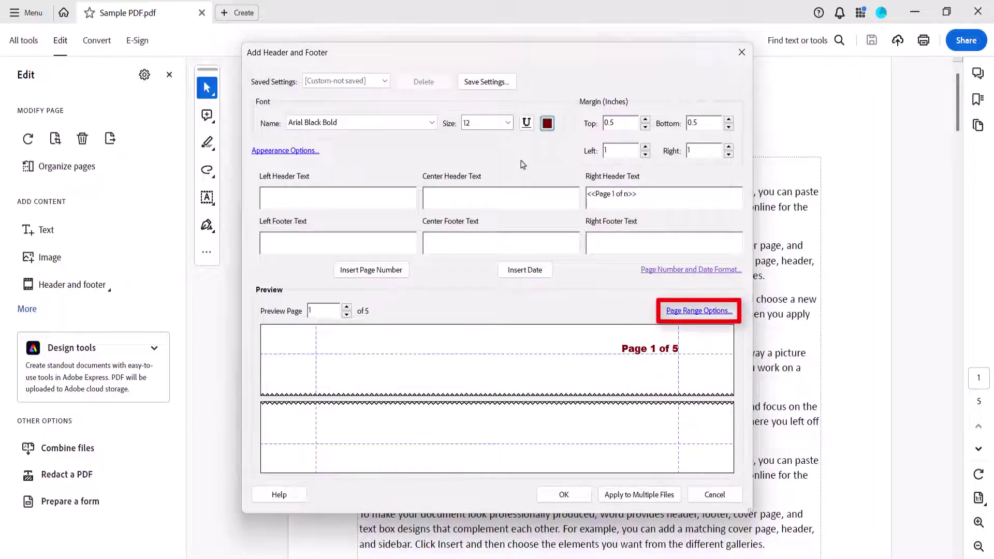
pyautogui.click(680, 313)
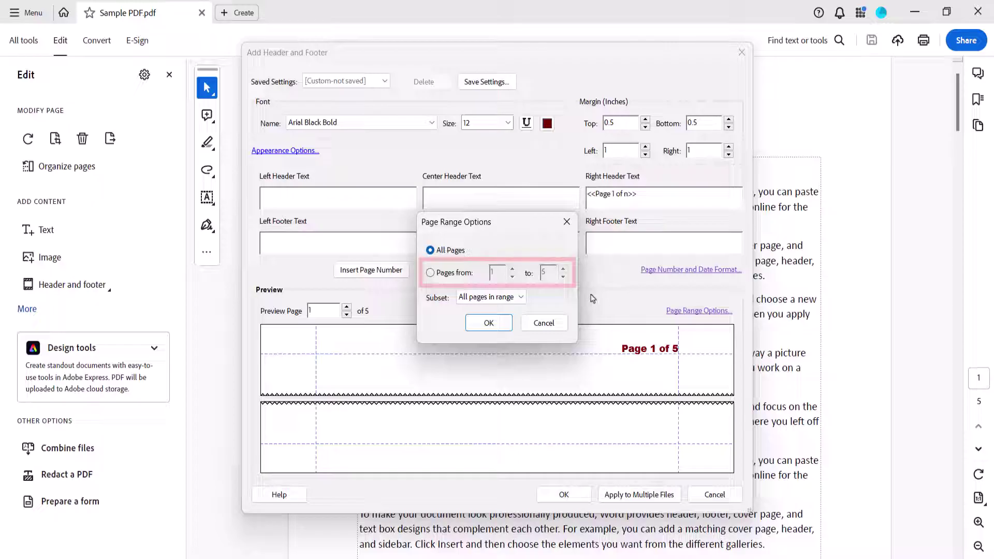
pyautogui.click(521, 297)
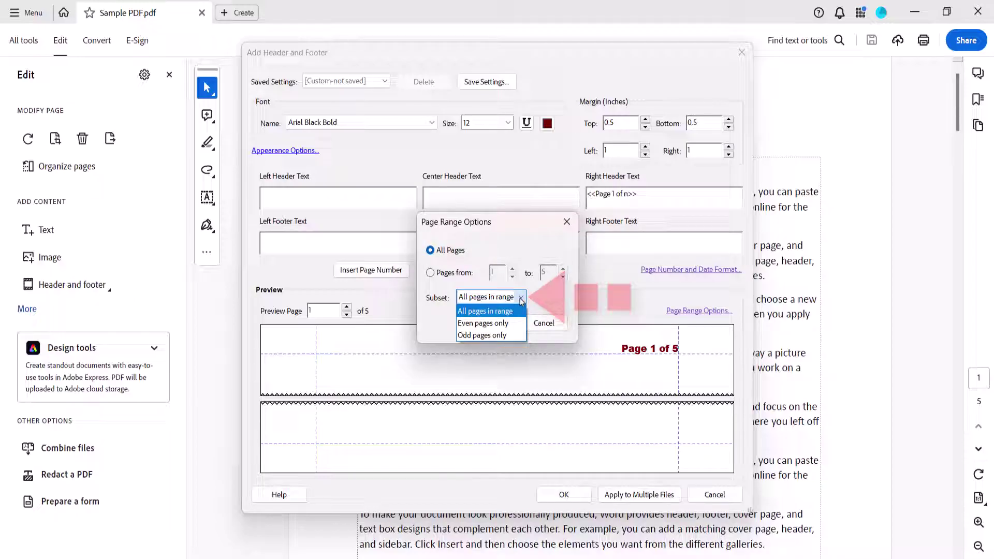
pyautogui.click(521, 298)
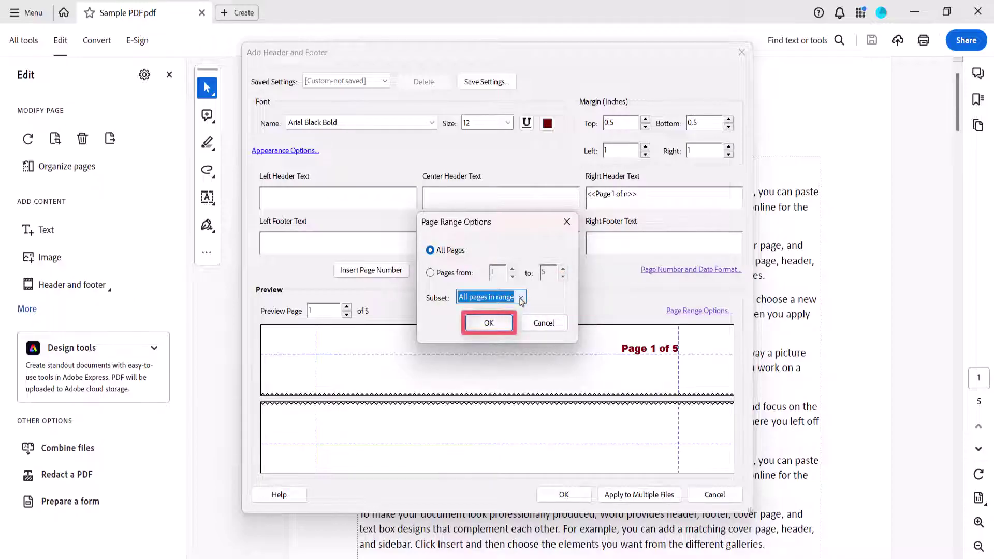
pyautogui.click(488, 323)
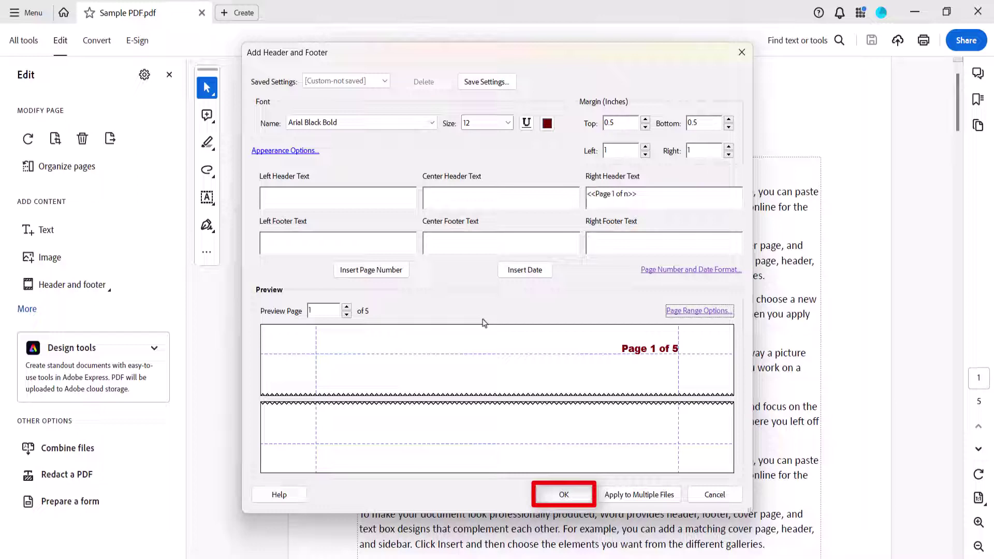
# - Confirm the Add Header and Footer dialog to apply the dark red 'Page 1 of 5' header
pyautogui.click(552, 491)
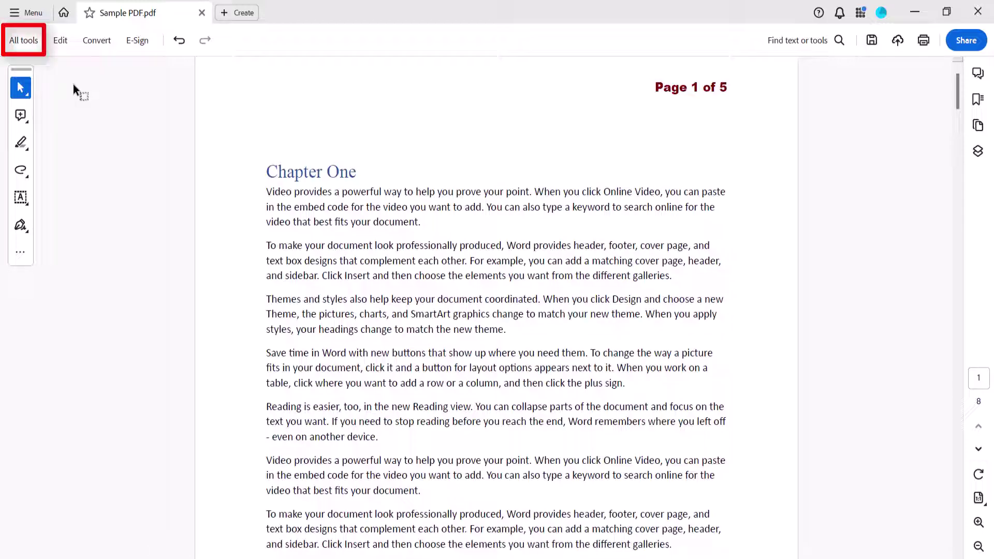
# - Reopen Edit a PDF and apply Update Header and Footer, keeping the <<Page 1 of n>> right header
pyautogui.click(28, 40)
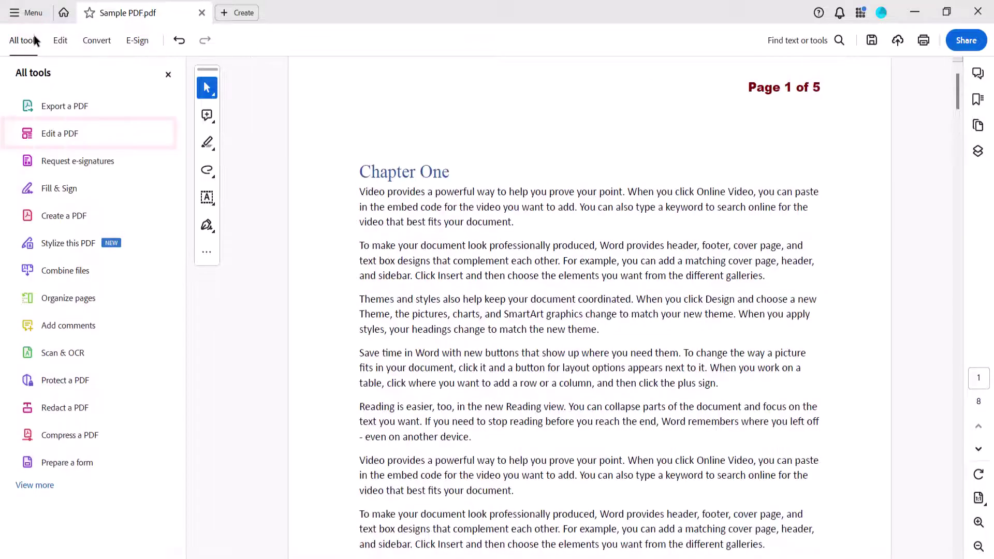
pyautogui.click(85, 139)
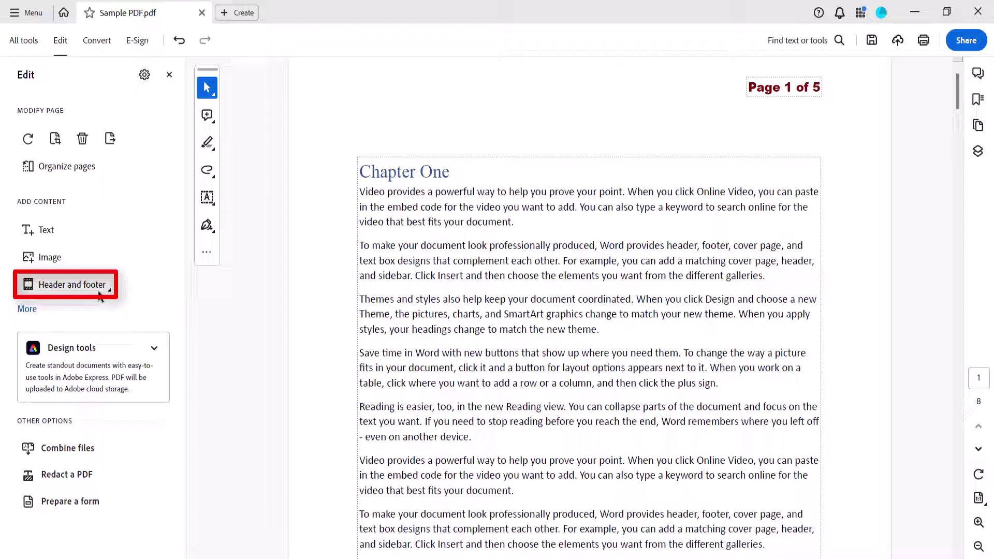
pyautogui.click(72, 284)
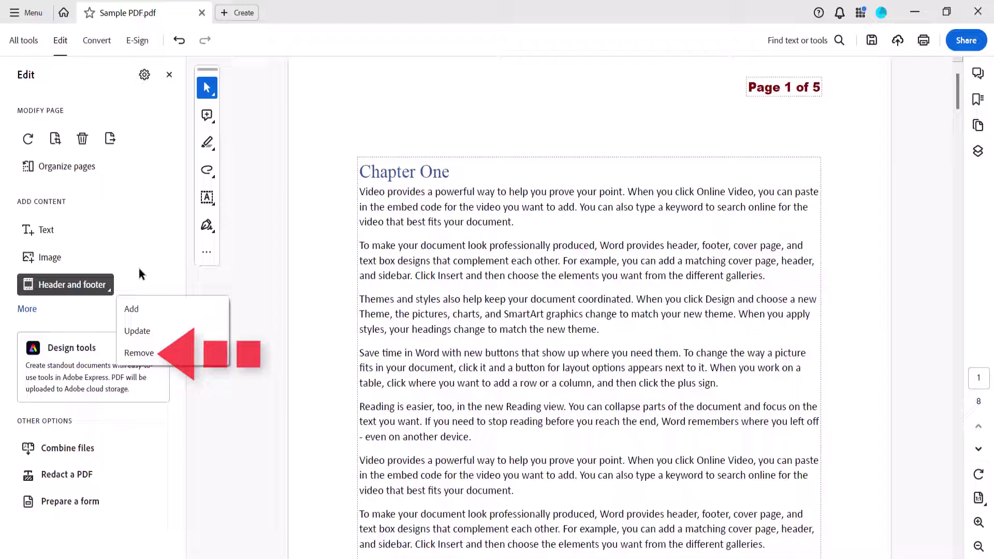
pyautogui.click(128, 334)
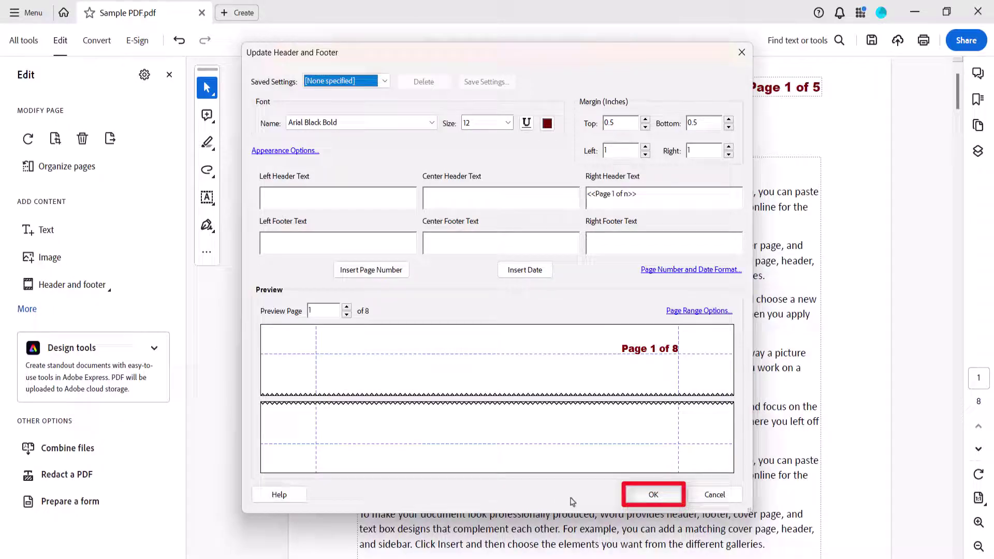
pyautogui.click(651, 495)
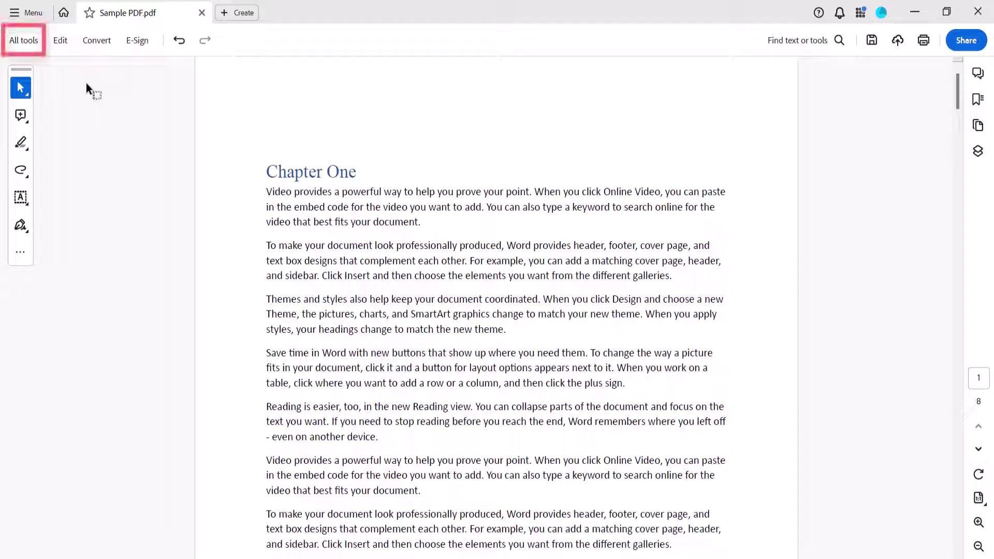
# - Return to Edit a PDF from All tools and choose Header and footer > Add
pyautogui.click(31, 44)
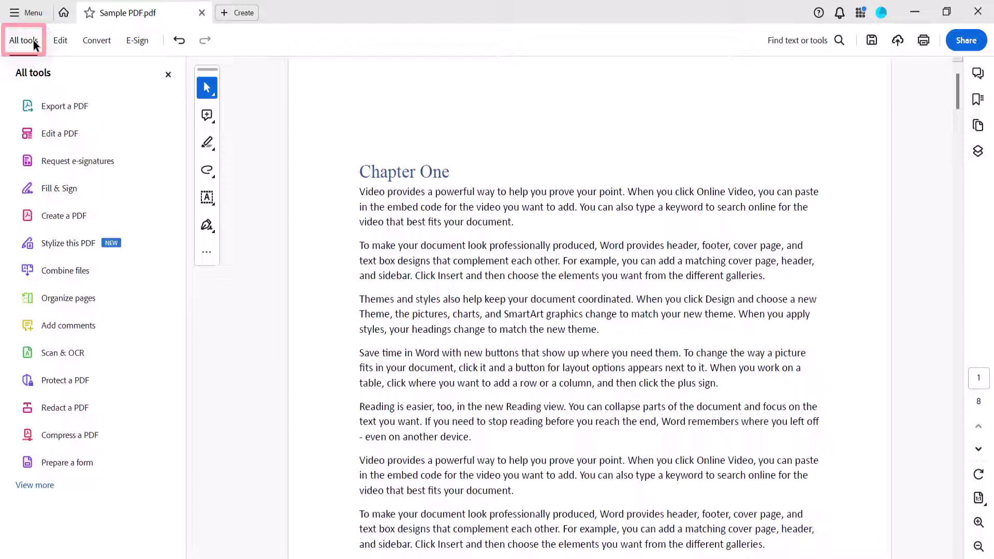
pyautogui.click(80, 141)
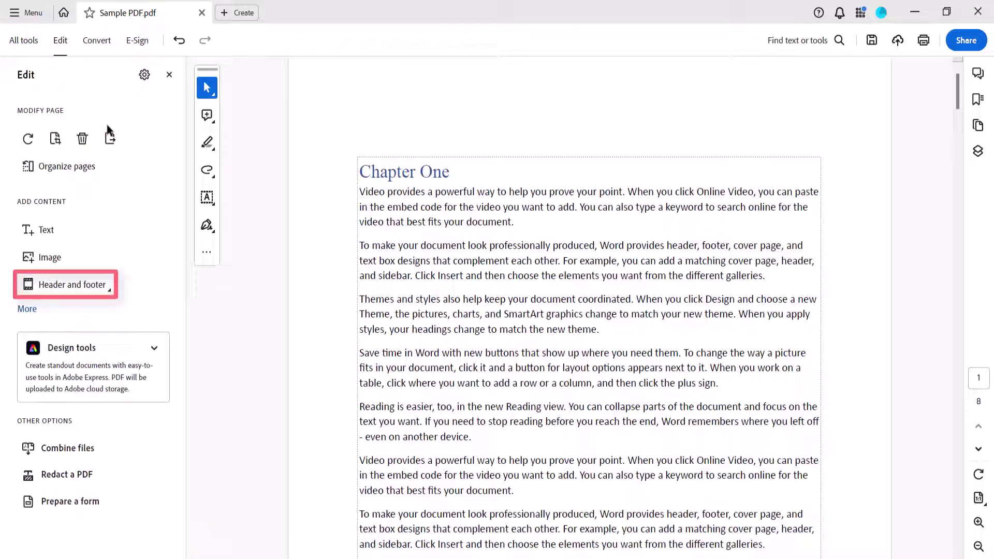
pyautogui.click(93, 285)
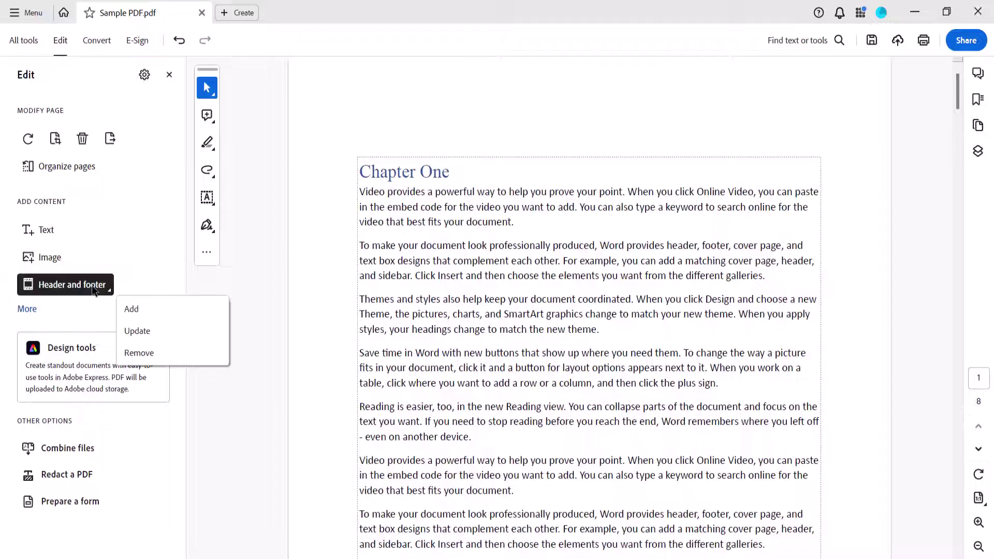
pyautogui.click(125, 309)
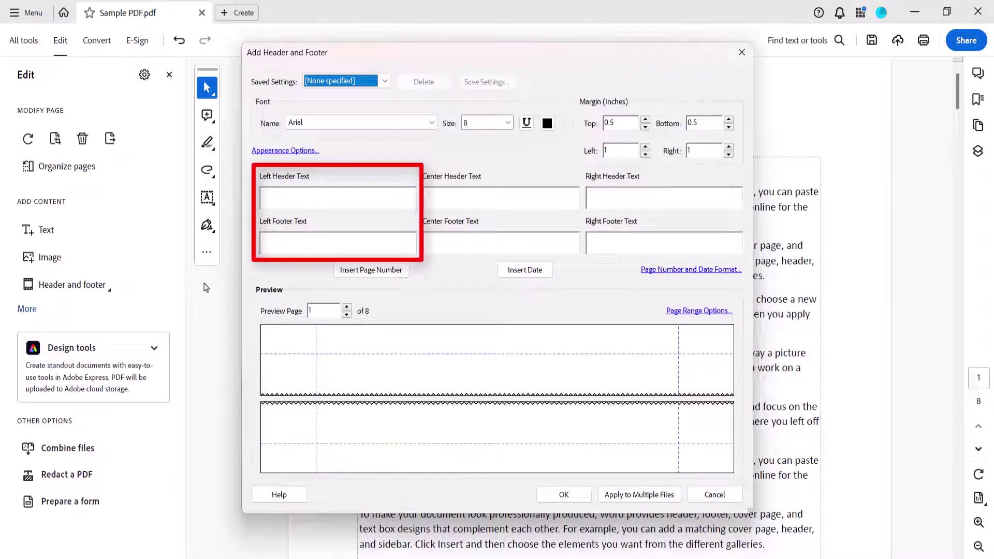
# - Insert a page number in the left header, limit its page range to even pages only, and apply it
pyautogui.click(274, 196)
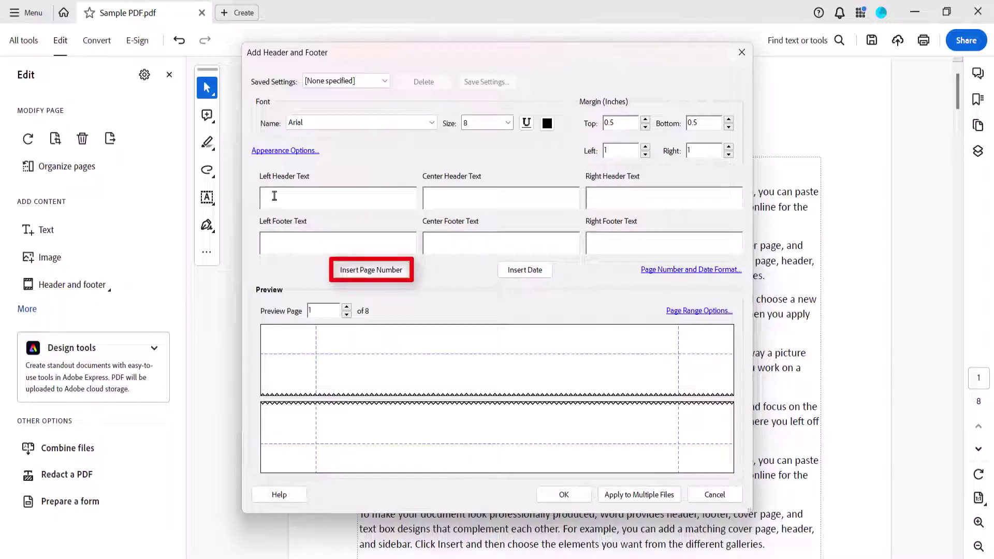
pyautogui.click(358, 274)
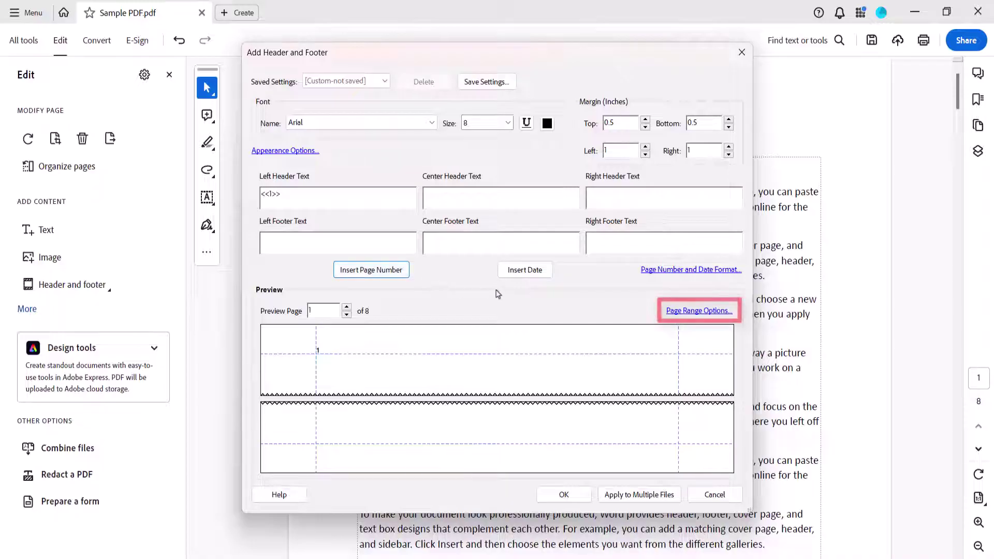
pyautogui.click(674, 311)
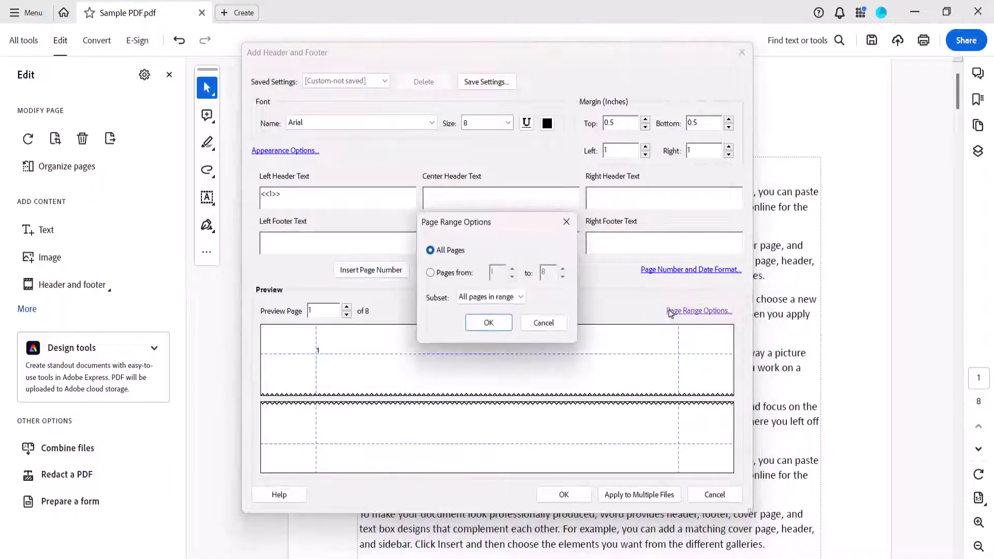
pyautogui.click(522, 297)
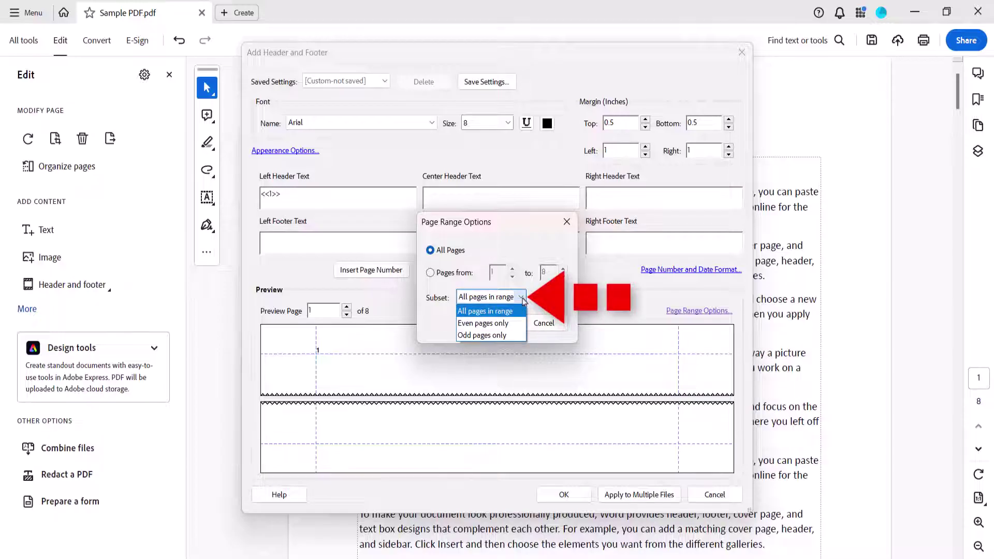
pyautogui.click(483, 323)
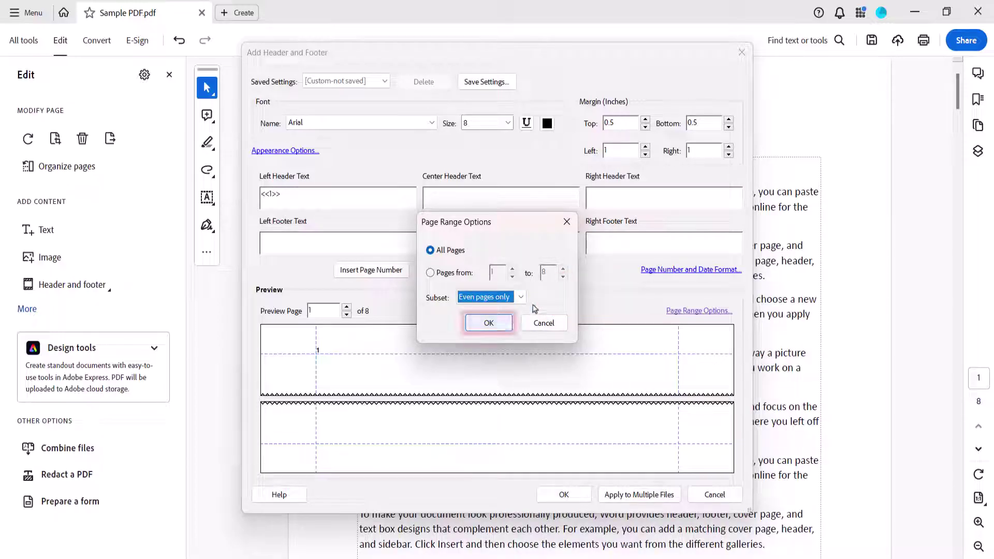
pyautogui.click(492, 324)
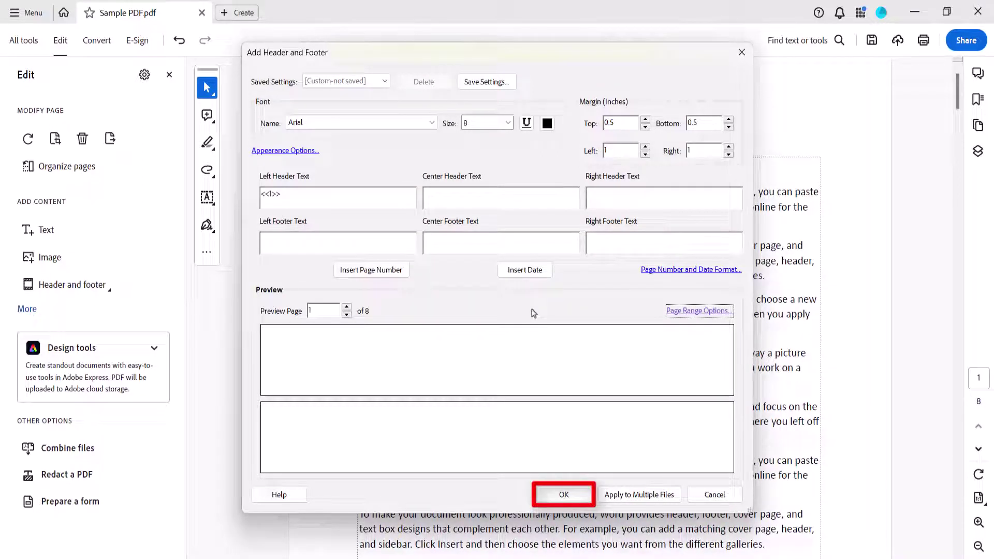
pyautogui.click(551, 498)
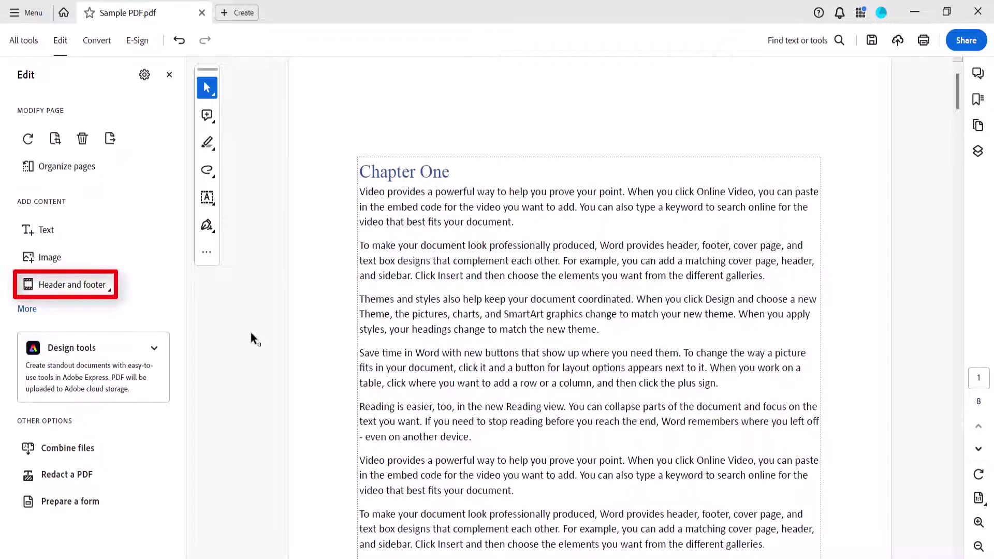
# - Choose Header and footer > Add, then Add New to keep the existing even-page header
pyautogui.click(95, 285)
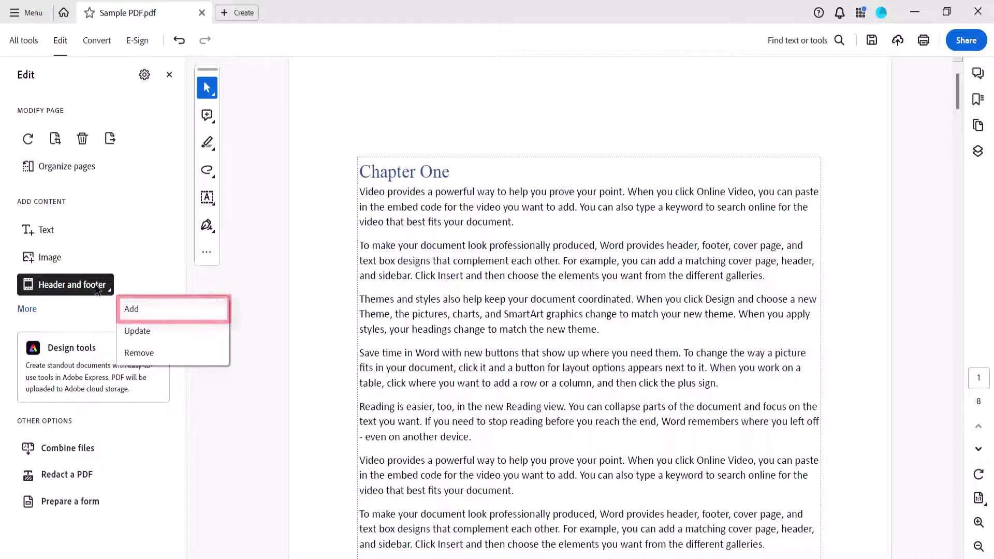
pyautogui.click(125, 309)
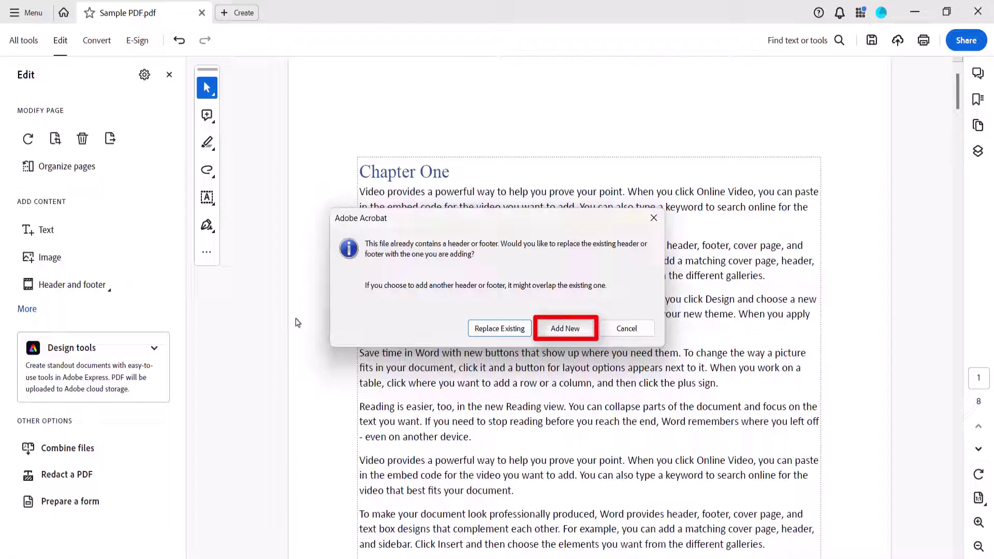
pyautogui.click(565, 328)
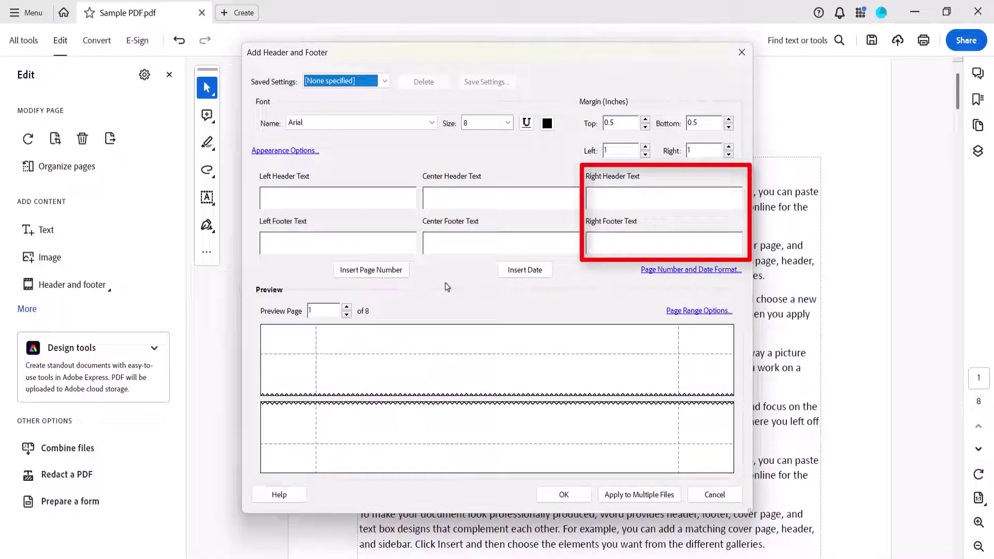
# - Insert a page number in the right header and restrict its page range to odd pages only
pyautogui.click(610, 196)
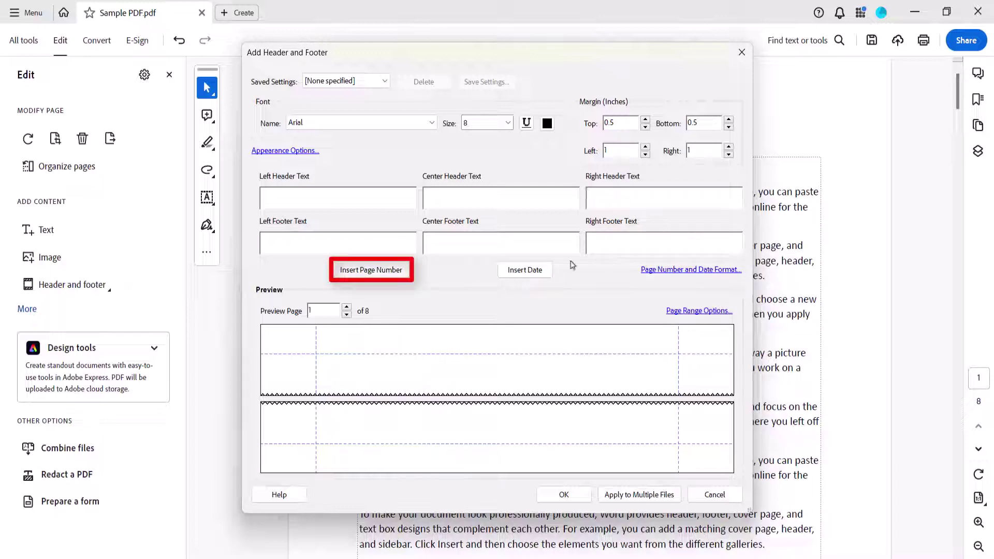
pyautogui.click(371, 270)
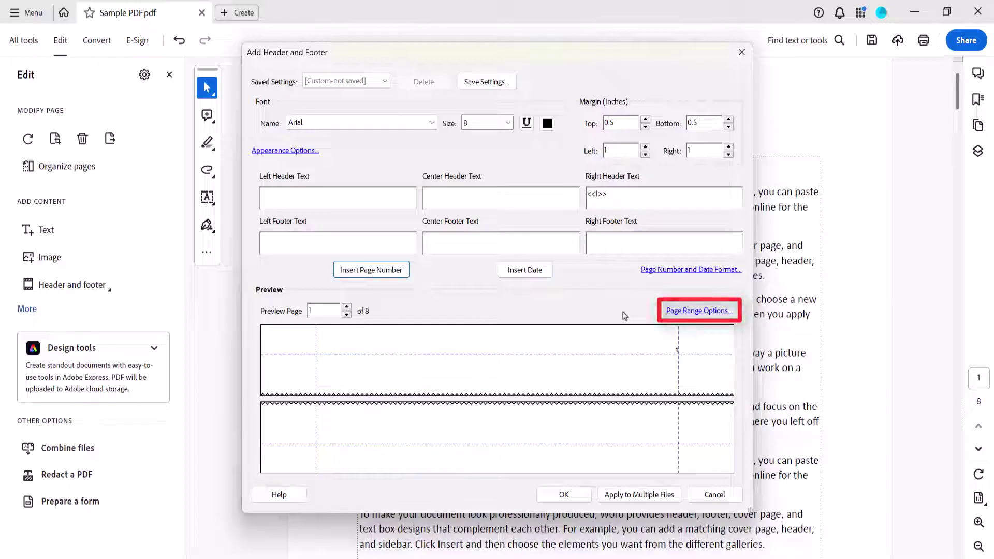
pyautogui.click(683, 317)
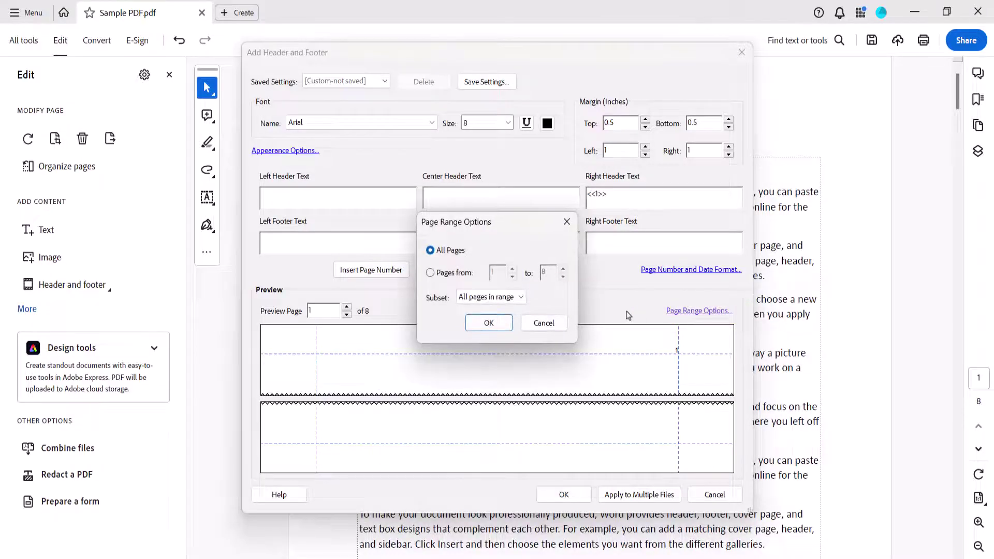
pyautogui.click(518, 299)
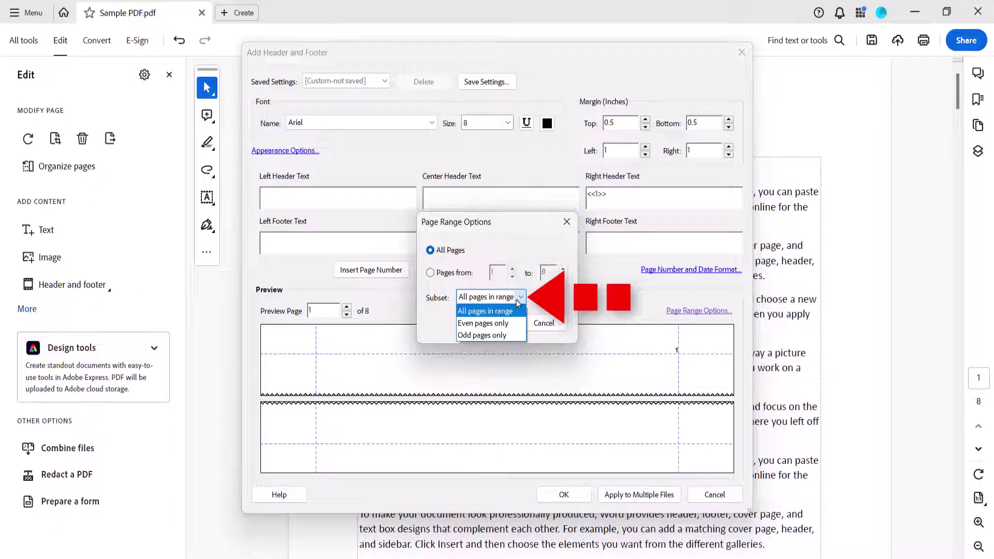
pyautogui.click(483, 336)
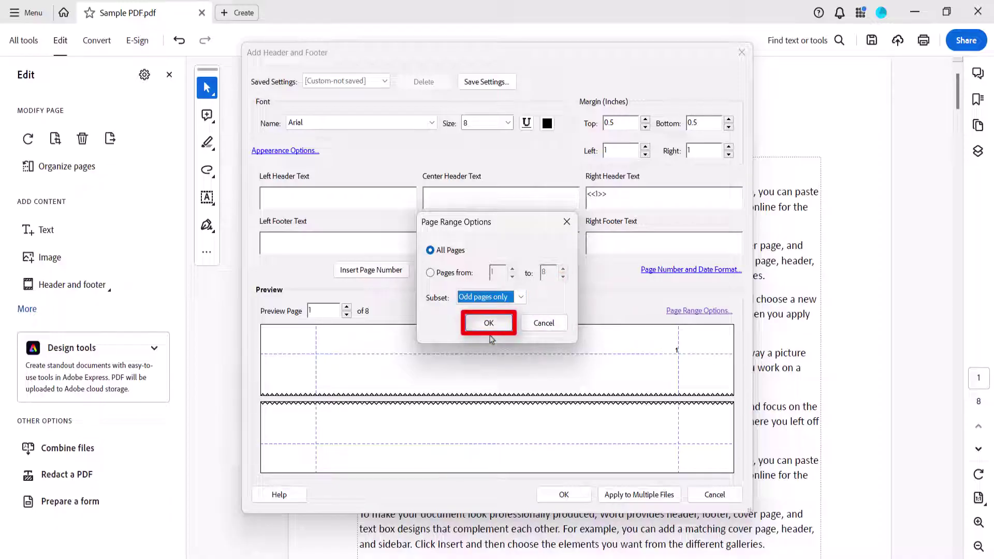
pyautogui.click(488, 323)
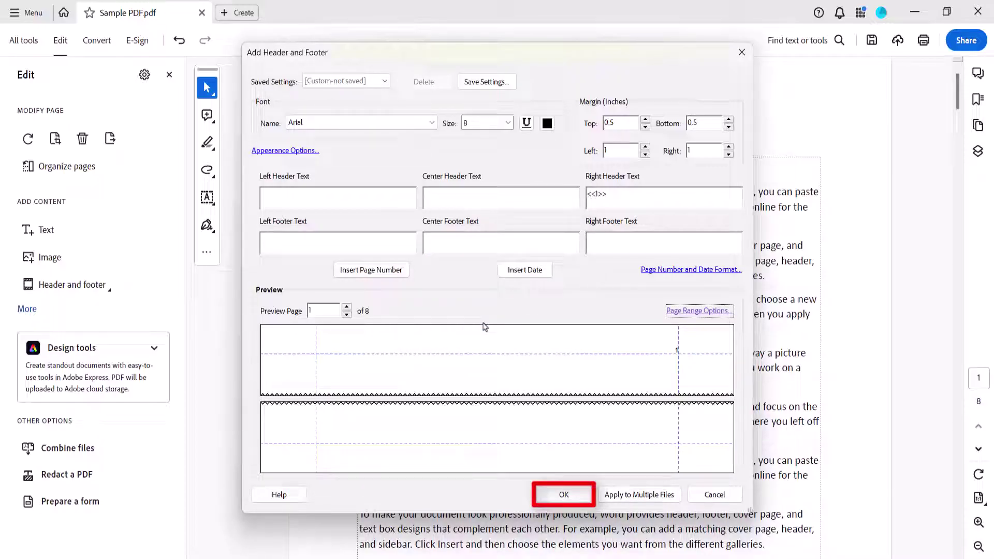
# - Apply the odd-page right header, then confirm page 2 is numbered top left and page 3 top right
pyautogui.click(541, 489)
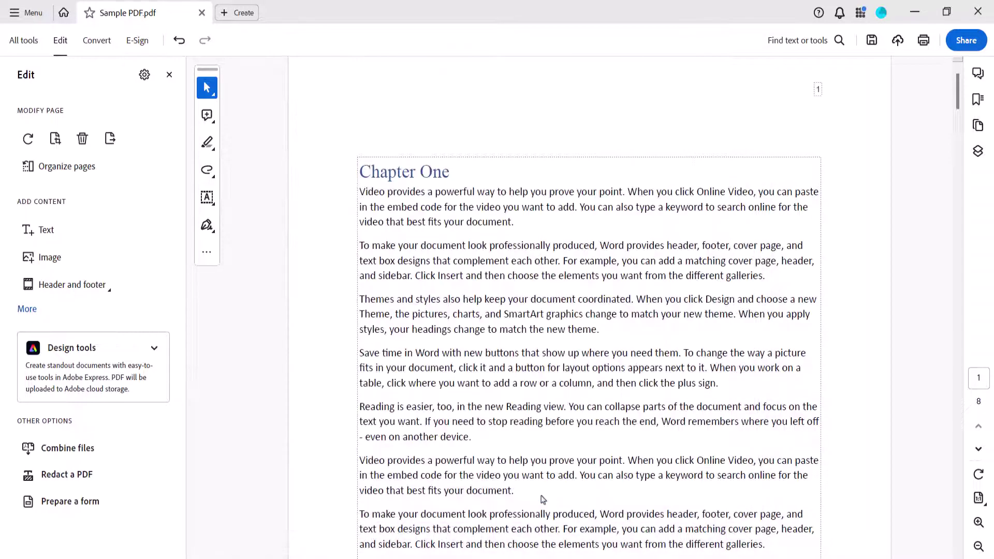
pyautogui.click(979, 449)
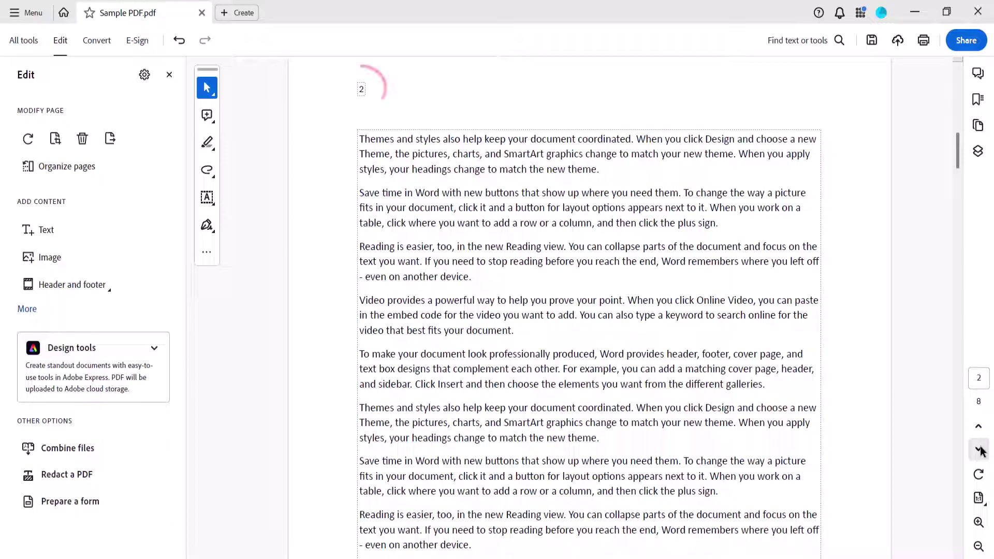
pyautogui.click(979, 449)
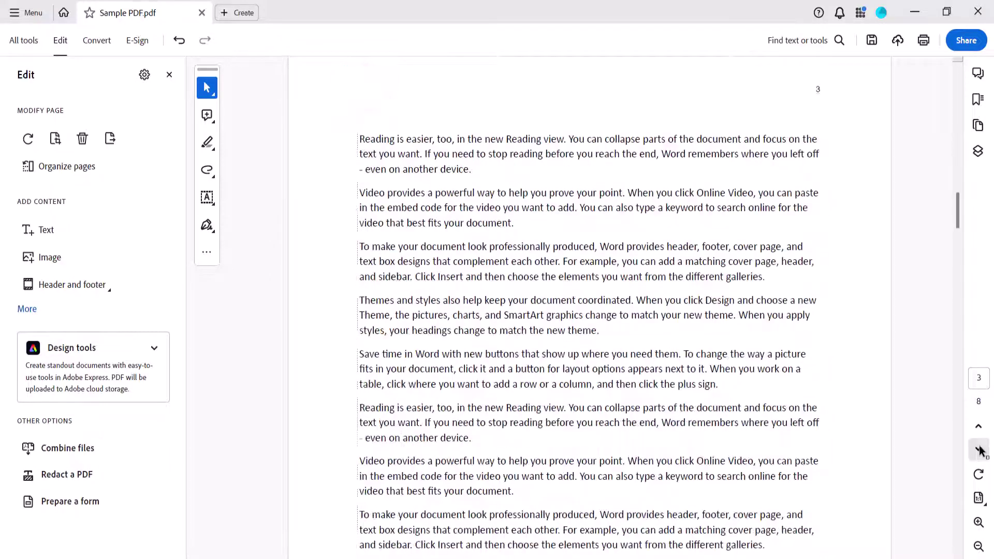